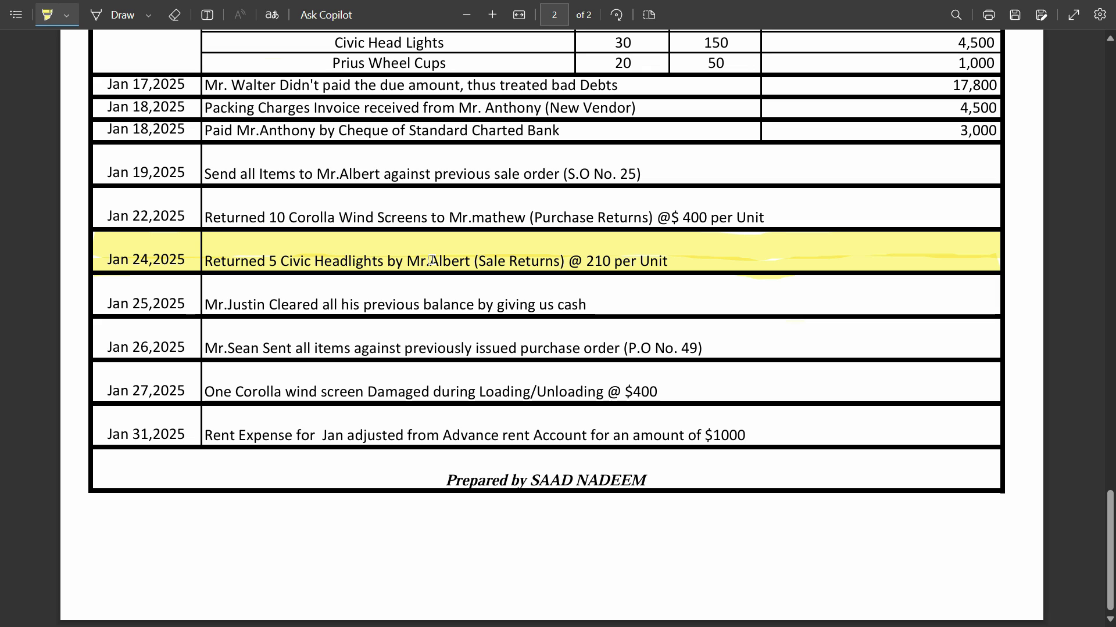
- Switch to Zoho Books and start a new credit note in the sales credit notes list
{"action": "key", "text": "alt+Tab"}
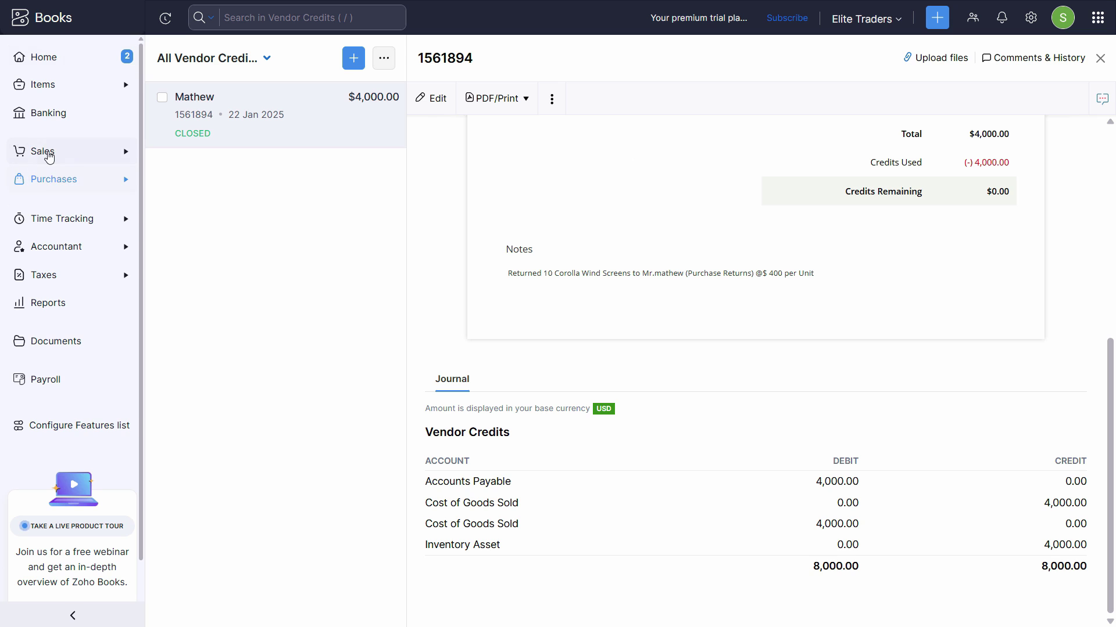
{"action": "left_click", "coordinate": [44, 152]}
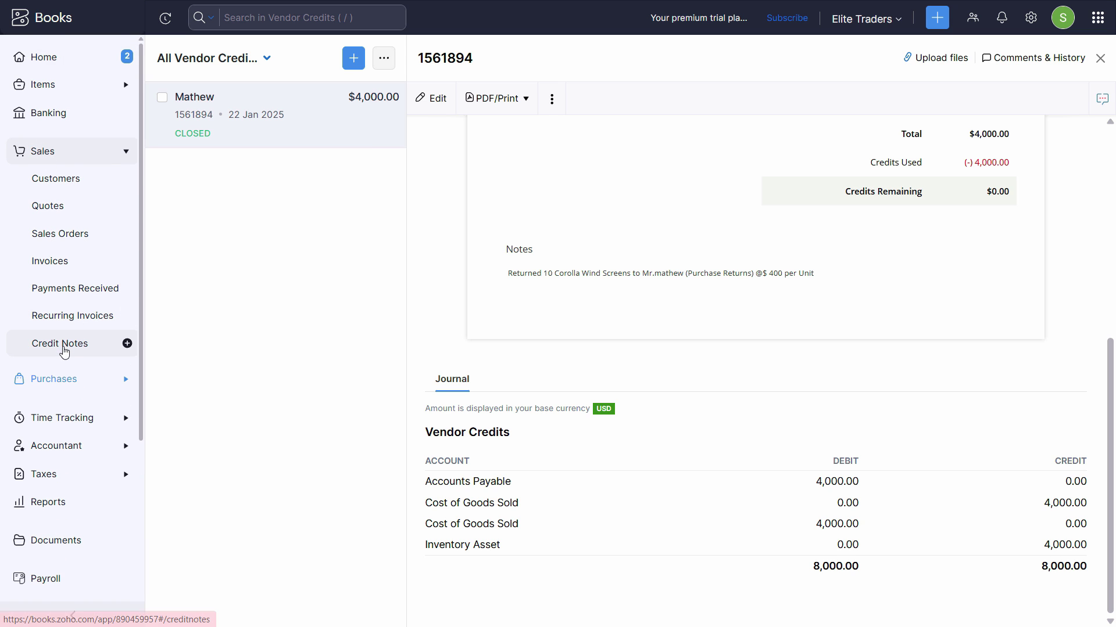
{"action": "left_click", "coordinate": [45, 351]}
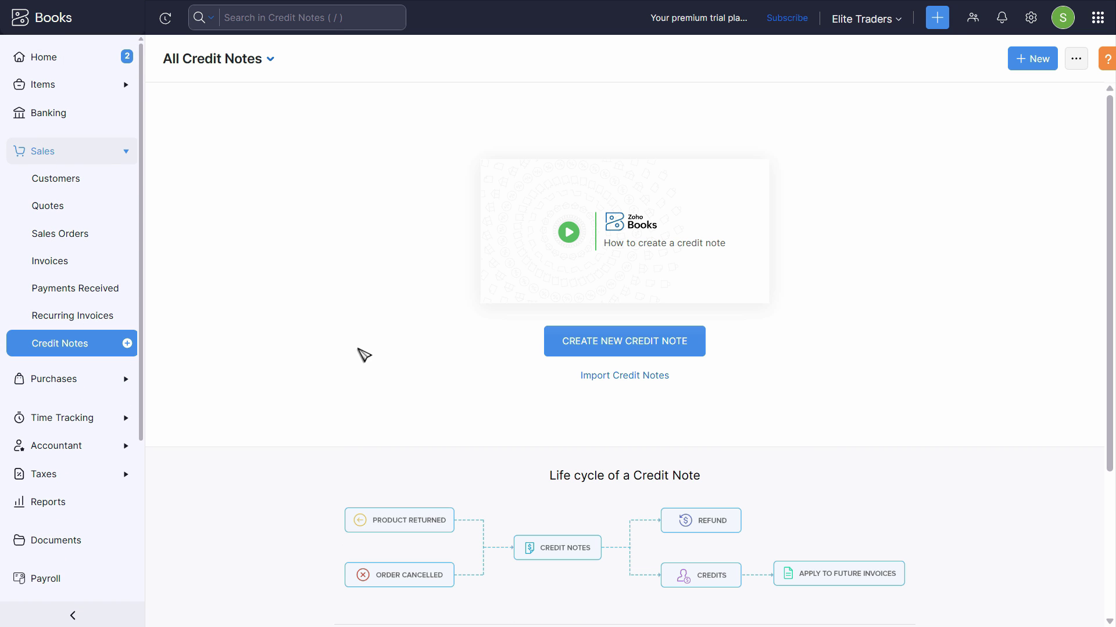
{"action": "left_click", "coordinate": [633, 350]}
- Select the customer named in the Jan 24 sales return entry for the credit note
{"action": "left_click", "coordinate": [370, 116]}
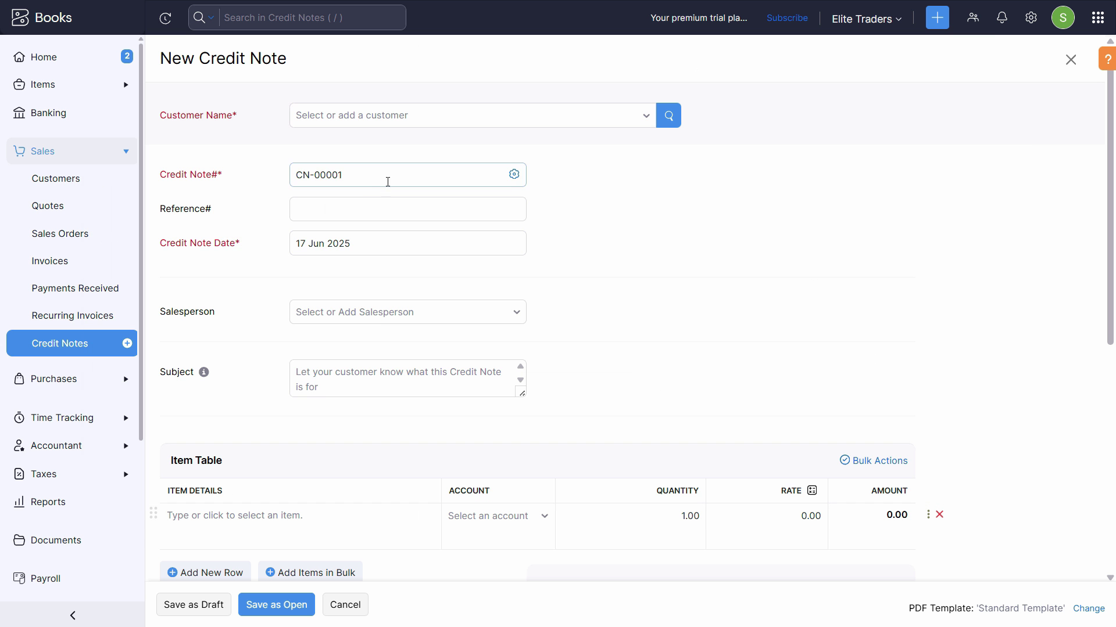
{"action": "left_click", "coordinate": [376, 123]}
{"action": "left_click", "coordinate": [375, 186]}
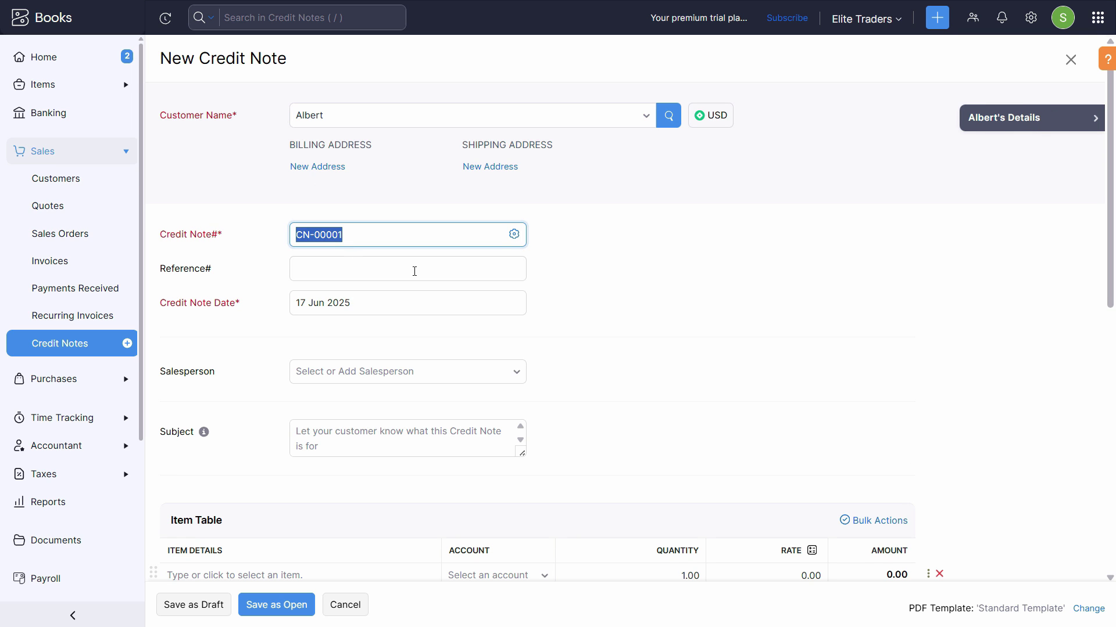
- Check the auto-numbering preferences for credit note numbers and close them without saving
{"action": "left_click", "coordinate": [363, 274]}
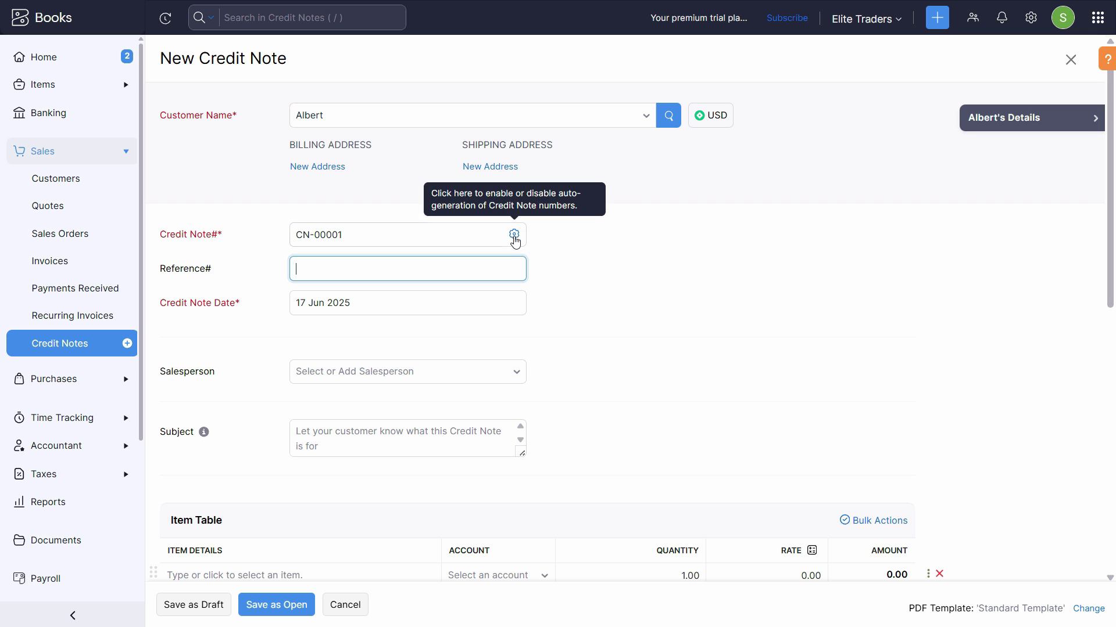
{"action": "left_click", "coordinate": [566, 286]}
{"action": "left_click", "coordinate": [514, 235]}
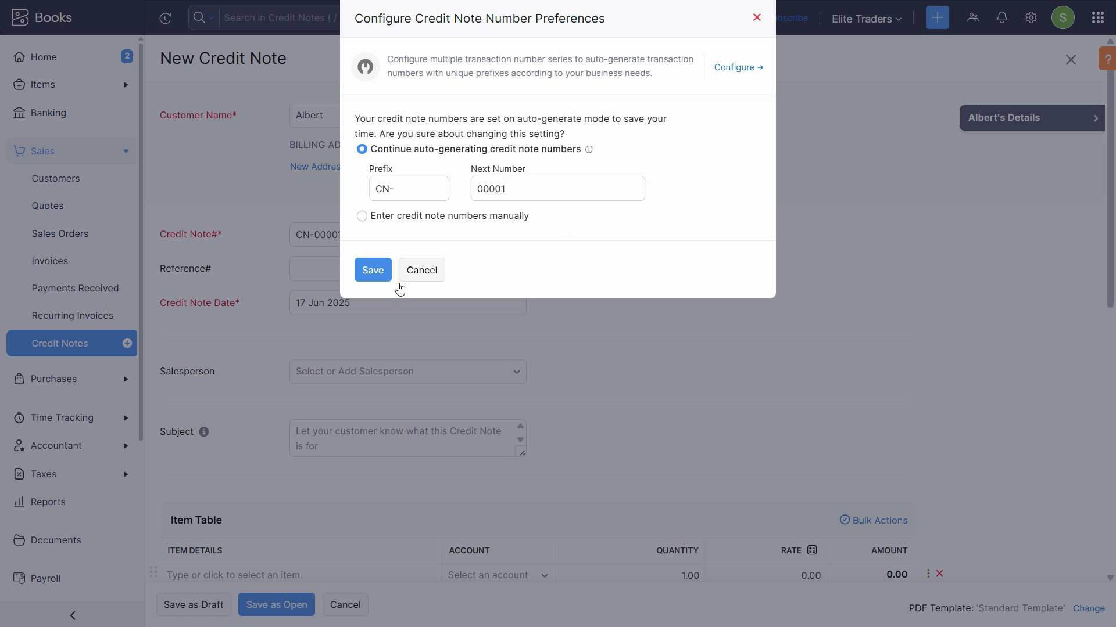
{"action": "left_click", "coordinate": [430, 272]}
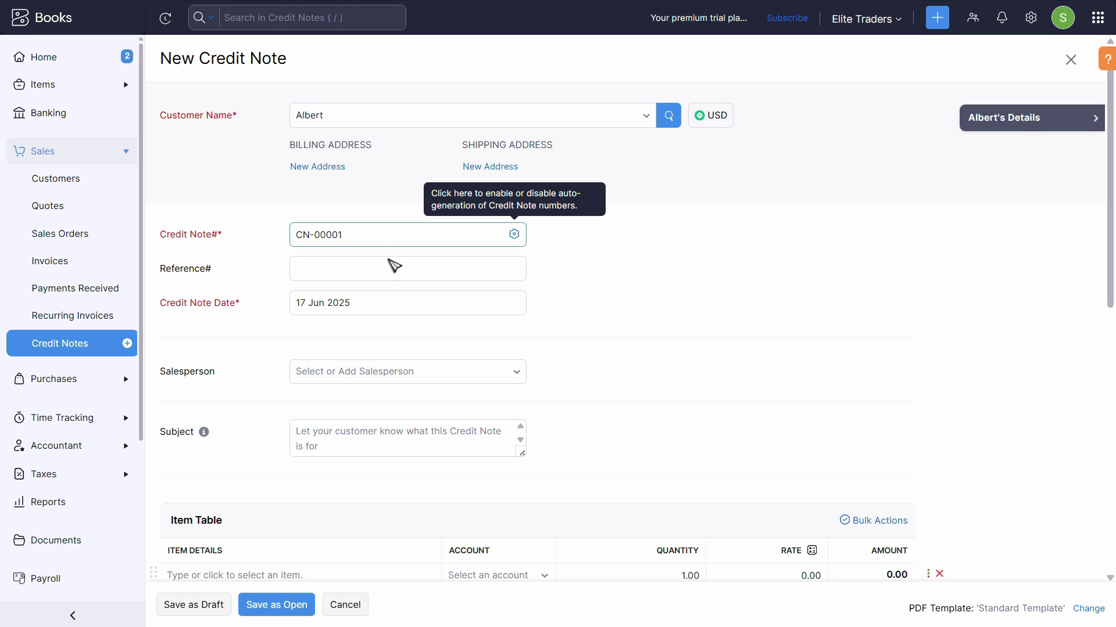
{"action": "left_click", "coordinate": [392, 265]}
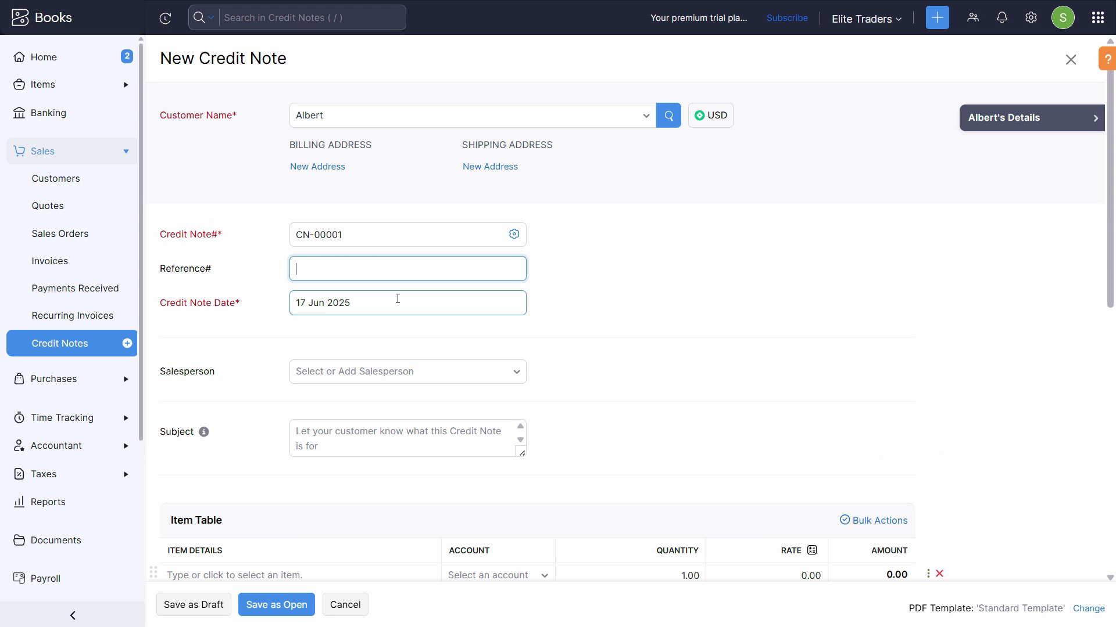
- Set the credit note date to 24 Jan 2025, checking the transaction date in the assignment PDF
{"action": "left_click", "coordinate": [376, 306]}
{"action": "left_click_drag", "start_coordinate": [376, 306], "coordinate": [289, 304]}
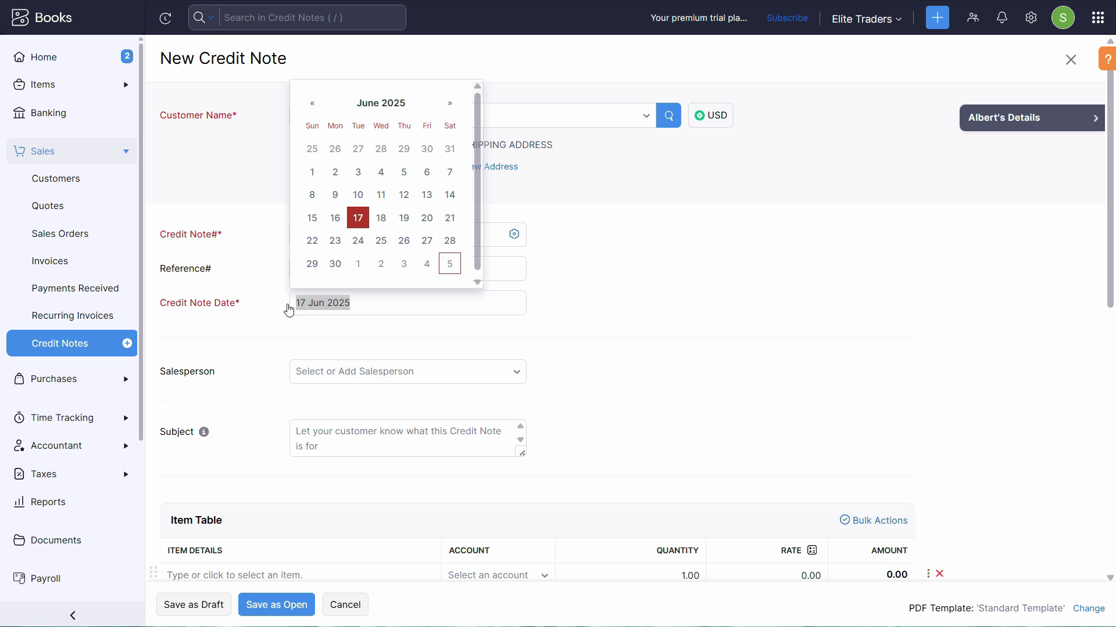
{"action": "key", "text": "alt+Tab"}
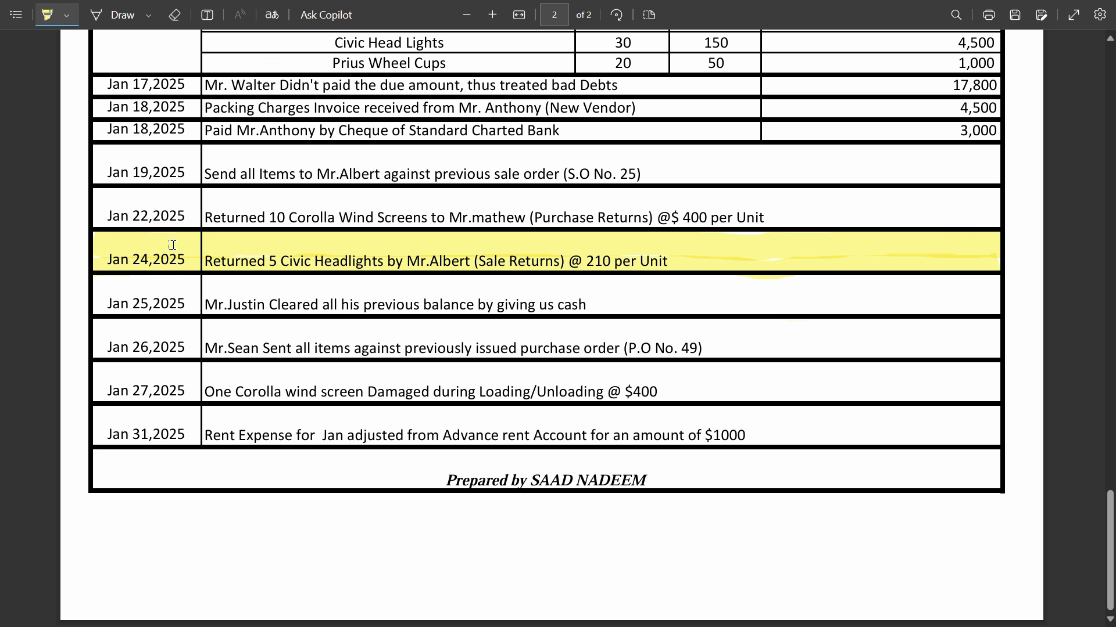
{"action": "key", "text": "alt+Tab"}
{"action": "type", "text": "2"}
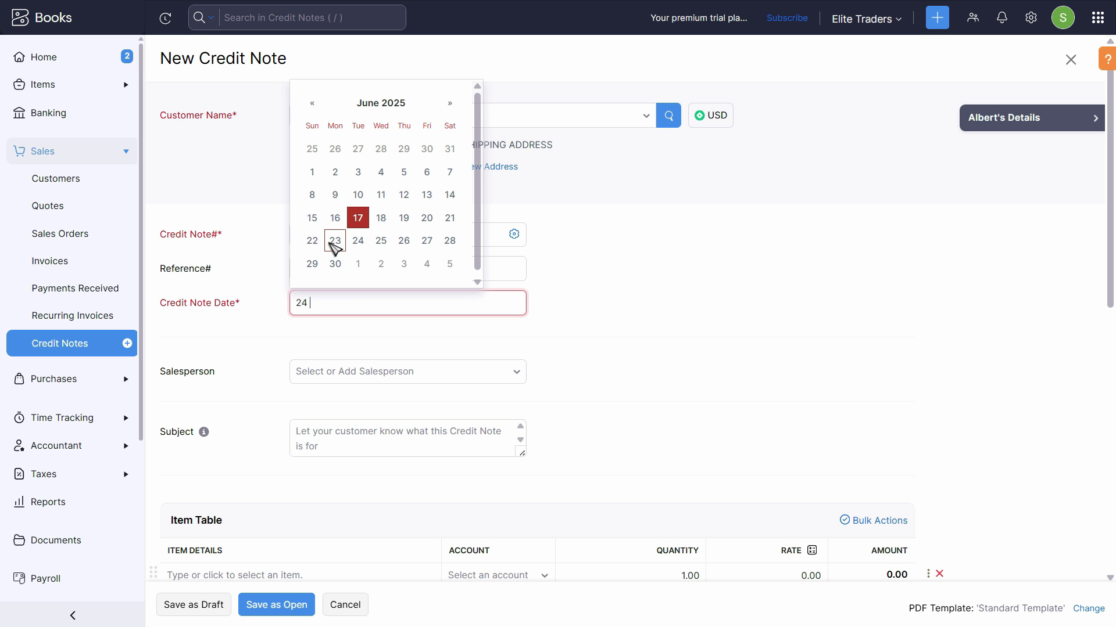
{"action": "type", "text": "4 jan 2025"}
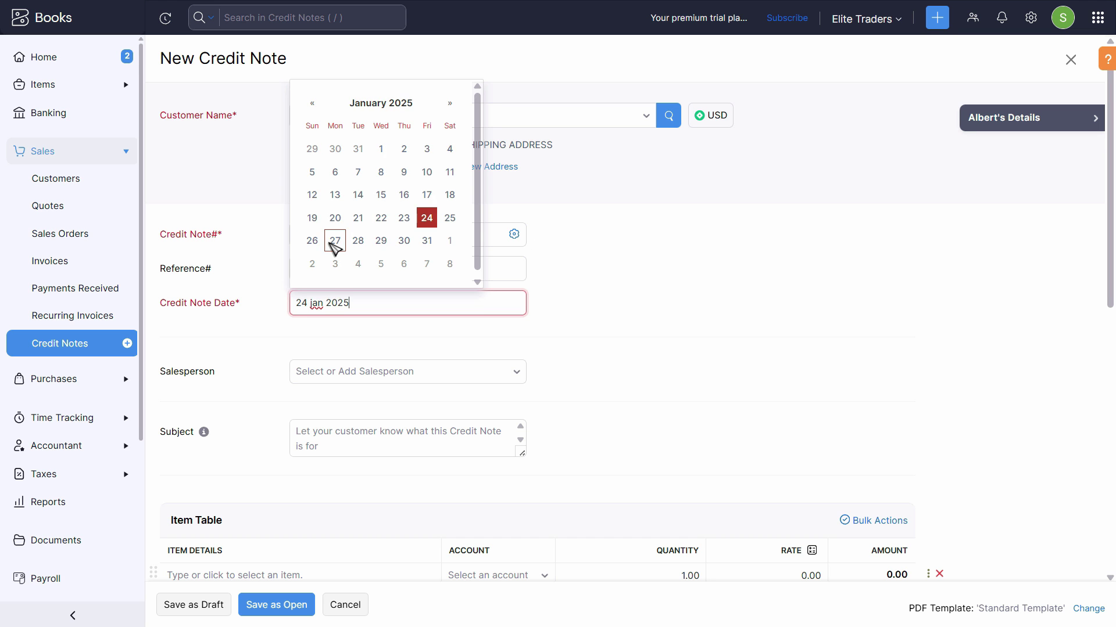
{"action": "key", "text": "Tab"}
- Copy the Jan 24 entry about 5 returned Civic Headlights at 210 per unit from the assignment PDF into the credit note's subject
{"action": "scroll", "coordinate": [370, 176], "scroll_direction": "down", "scroll_amount": 5}
{"action": "key", "text": "alt+Tab"}
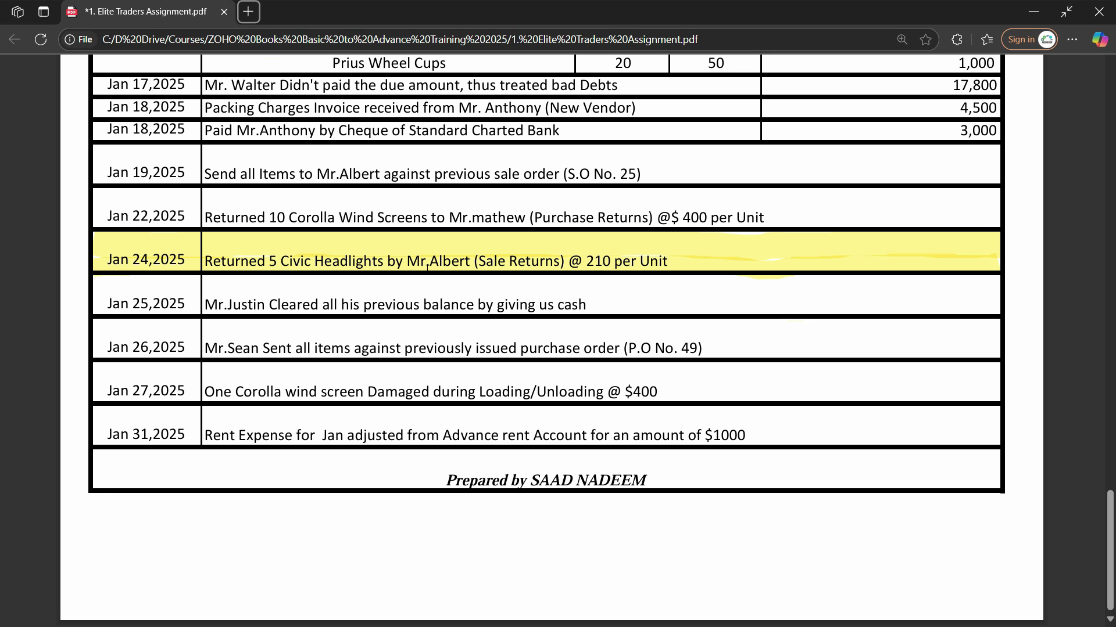
{"action": "key", "text": "alt+Tab"}
{"action": "left_click", "coordinate": [276, 285]}
{"action": "left_click", "coordinate": [317, 156]}
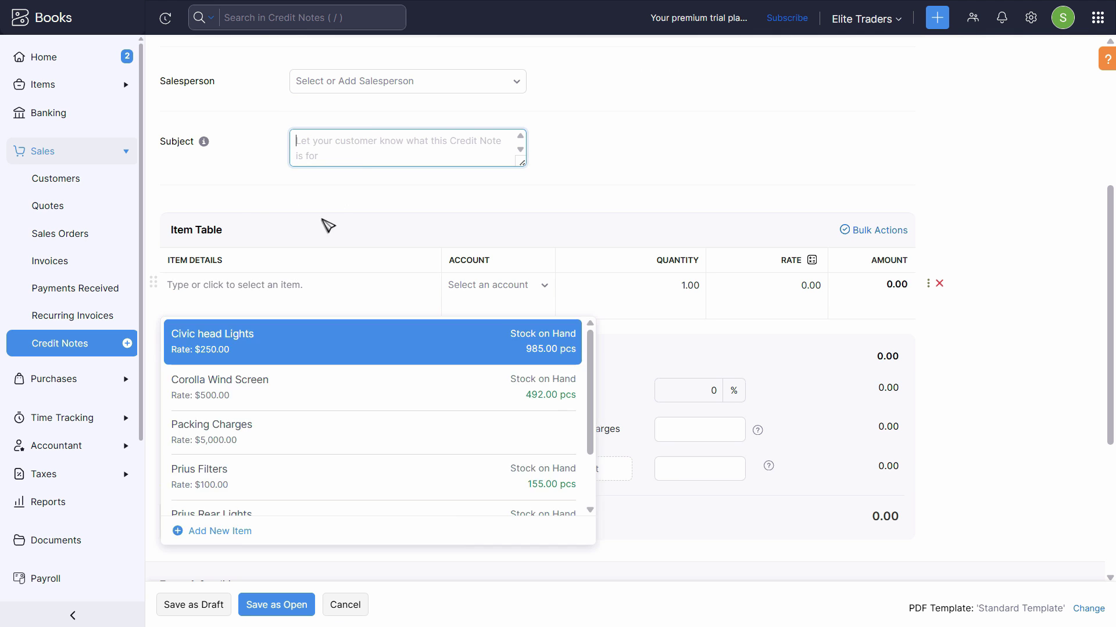
{"action": "type", "text": "Returned 5 Civic Headlights by Mr.Albert (Sale Returns) @ 210 per Unit"}
- Add Civic head Lights as the returned item in the item table, checking the item against the assignment PDF
{"action": "left_click", "coordinate": [250, 308]}
{"action": "key", "text": "alt+Tab"}
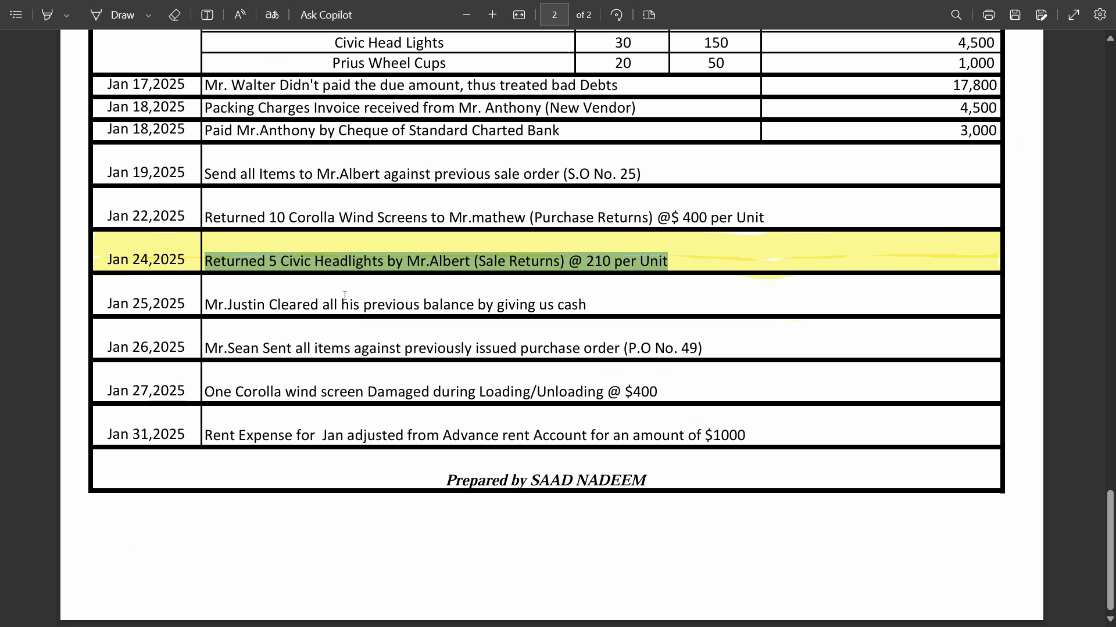
{"action": "left_click", "coordinate": [265, 268]}
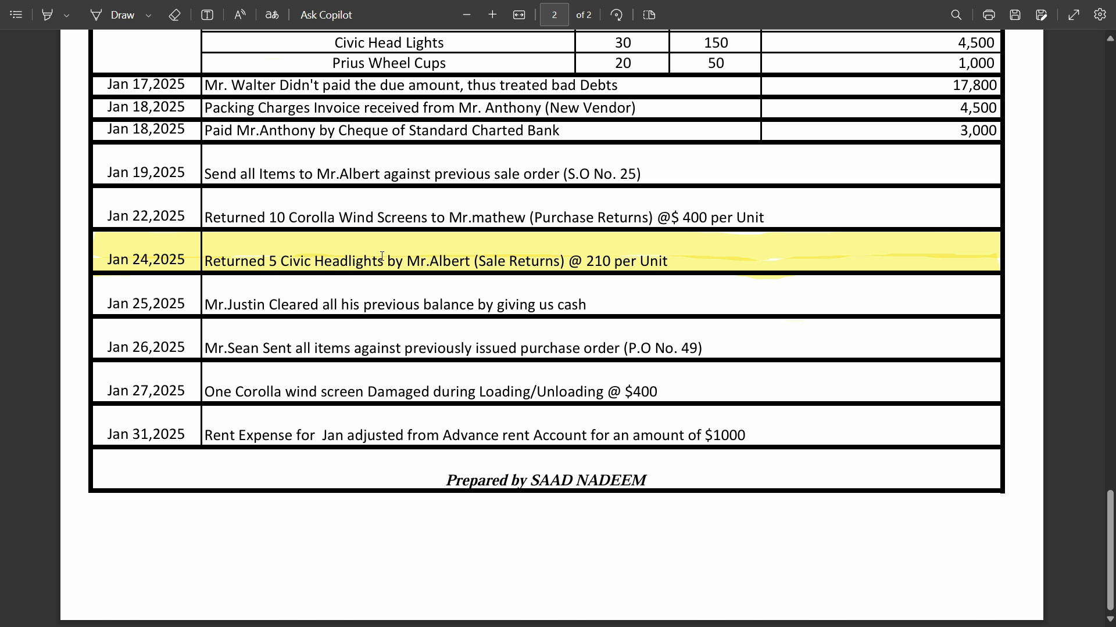
{"action": "key", "text": "alt+Tab"}
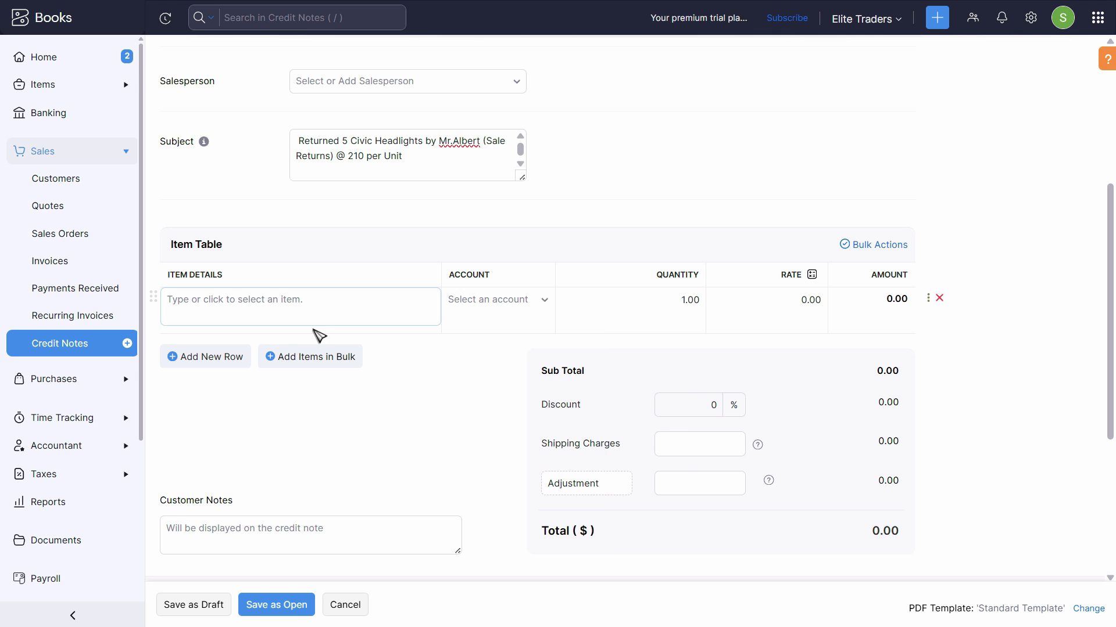
{"action": "left_click", "coordinate": [331, 355]}
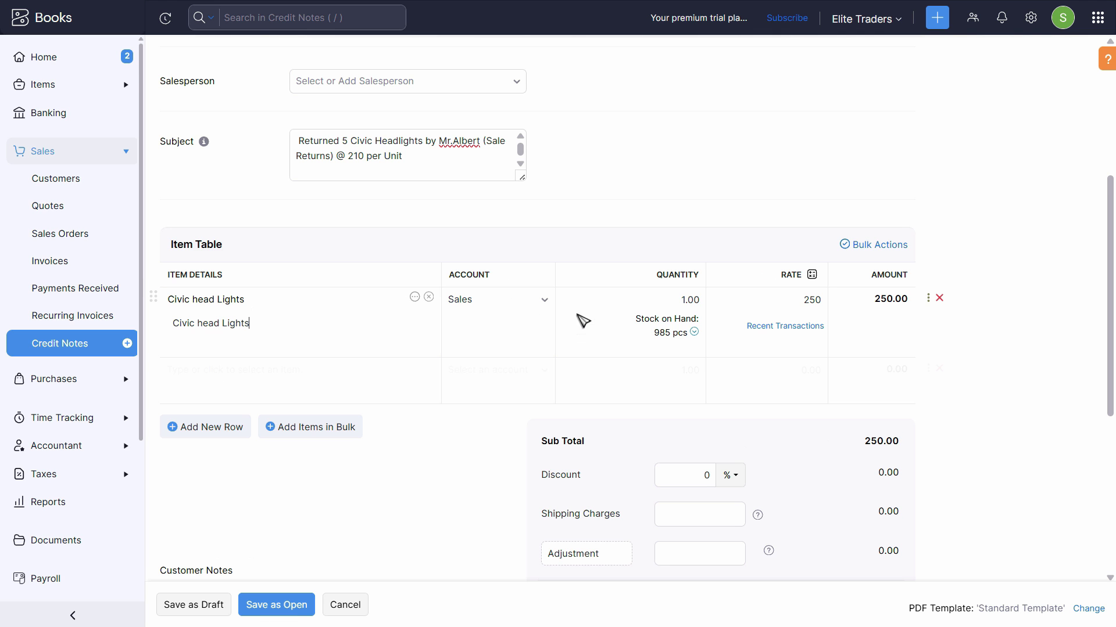
- Set the Civic head Lights line to a quantity of 5 and a rate of 210
{"action": "left_click", "coordinate": [656, 308]}
{"action": "key", "text": "alt+Tab"}
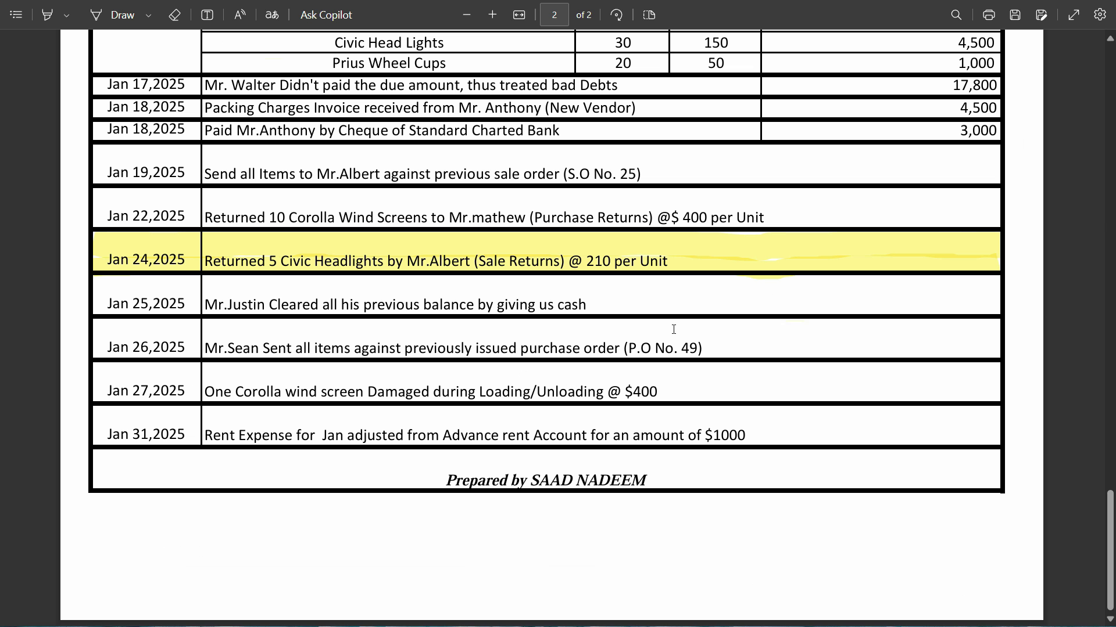
{"action": "key", "text": "alt+Tab"}
{"action": "type", "text": "5"}
{"action": "key", "text": "Tab"}
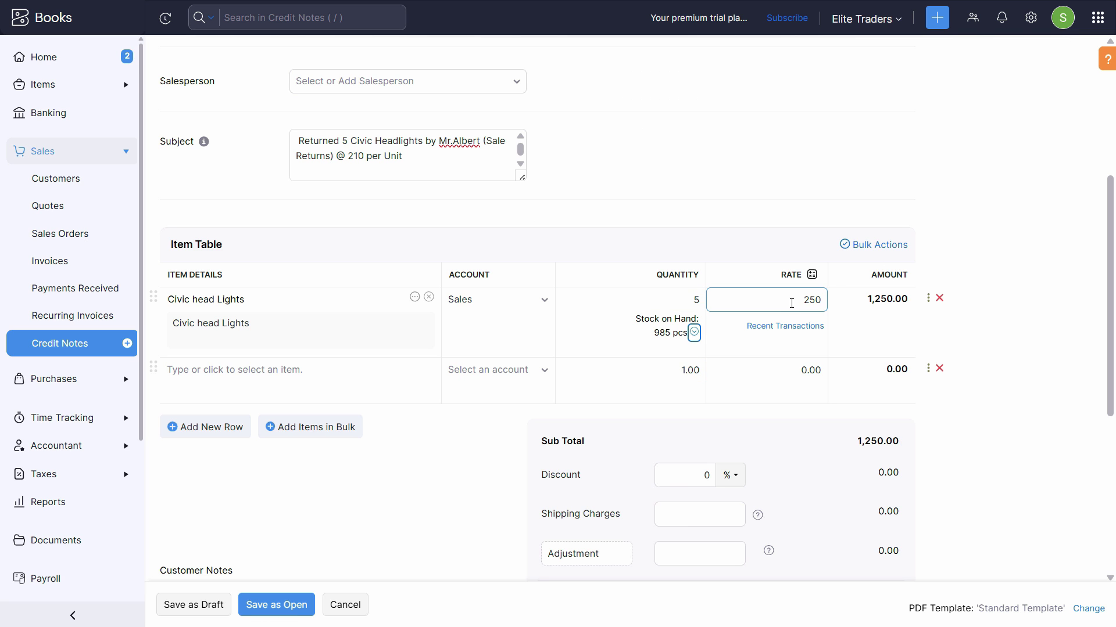
{"action": "type", "text": "210"}
{"action": "key", "text": "Tab"}
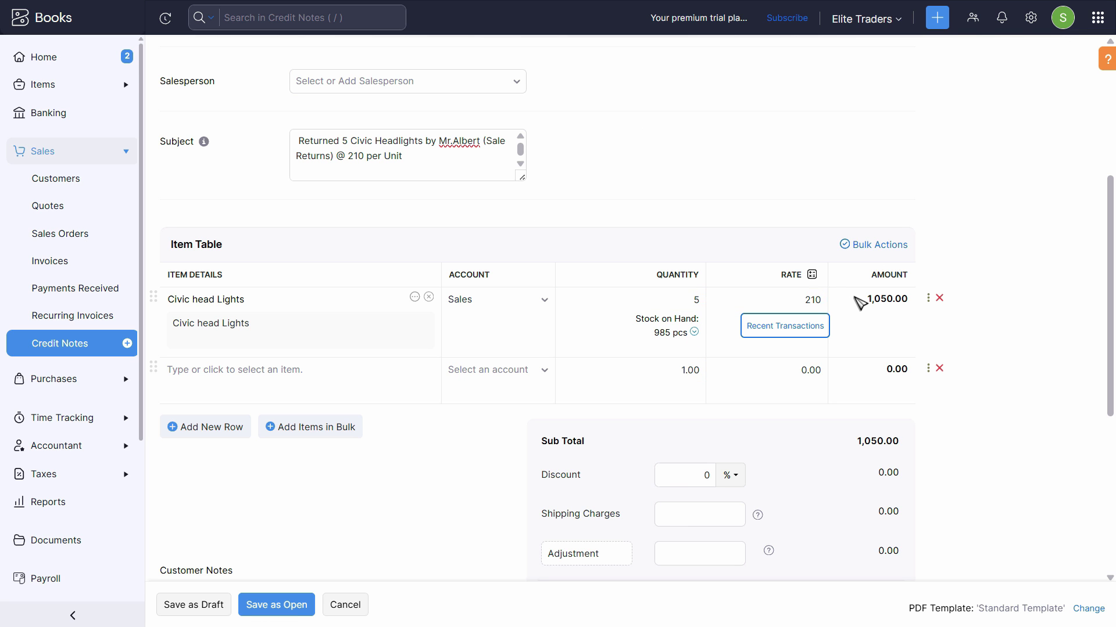
- Review the completed credit note against the assignment entry and save it as open
{"action": "scroll", "coordinate": [1041, 346], "scroll_direction": "down", "scroll_amount": 6}
{"action": "scroll", "coordinate": [1041, 347], "scroll_direction": "up", "scroll_amount": 6}
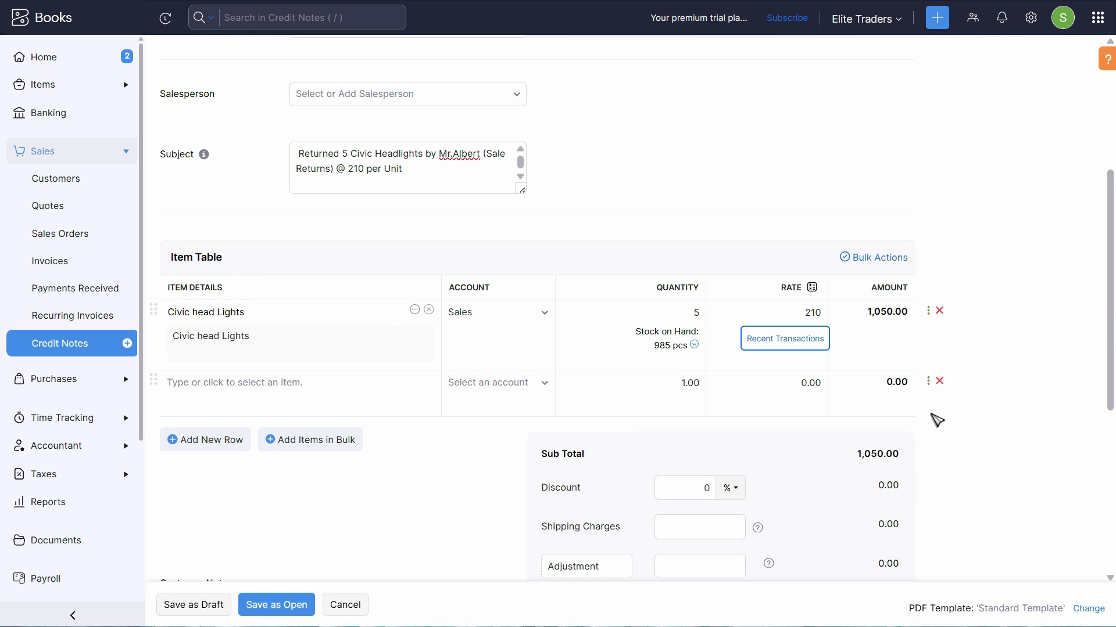
{"action": "key", "text": "alt+Tab"}
{"action": "key", "text": "alt+Tab"}
{"action": "scroll", "coordinate": [593, 416], "scroll_direction": "down", "scroll_amount": 5}
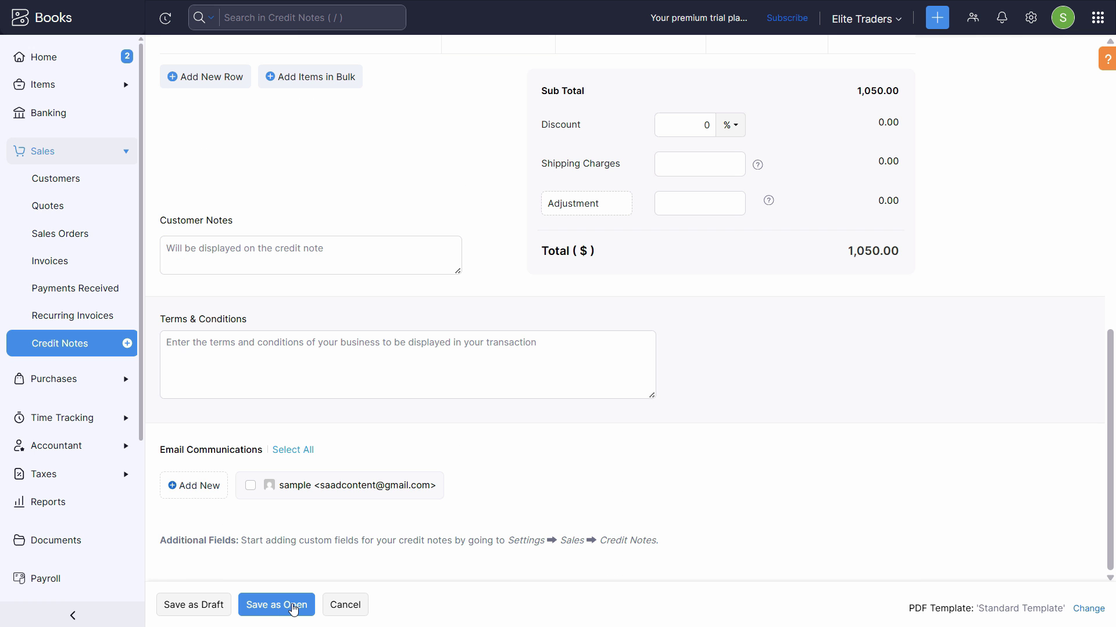
{"action": "left_click", "coordinate": [291, 613]}
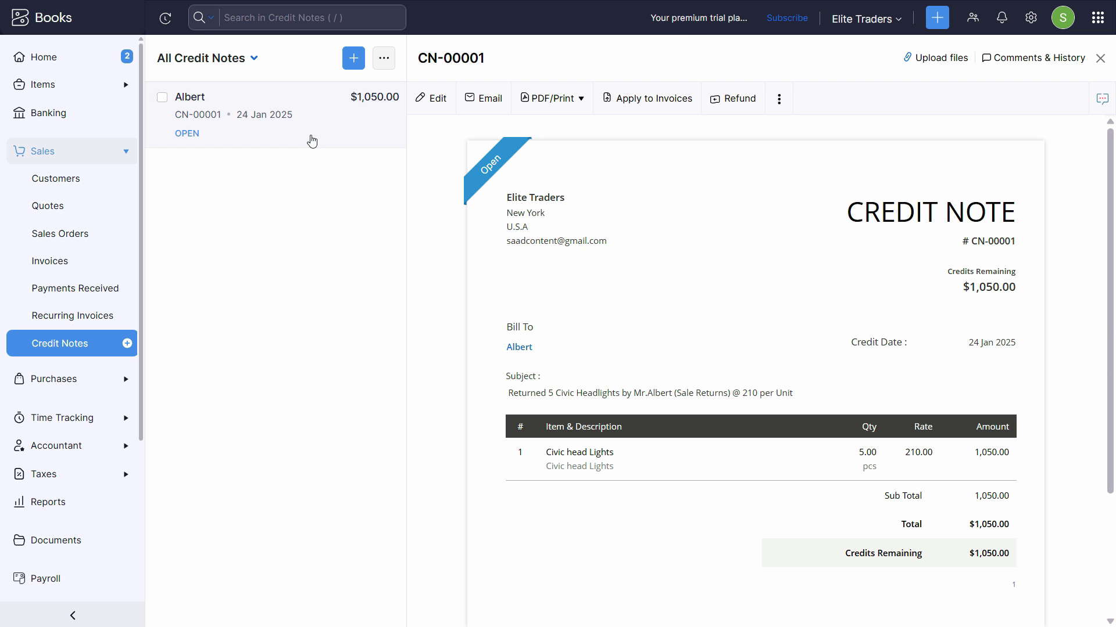
- View the journal of the saved credit note
{"action": "left_click", "coordinate": [780, 98]}
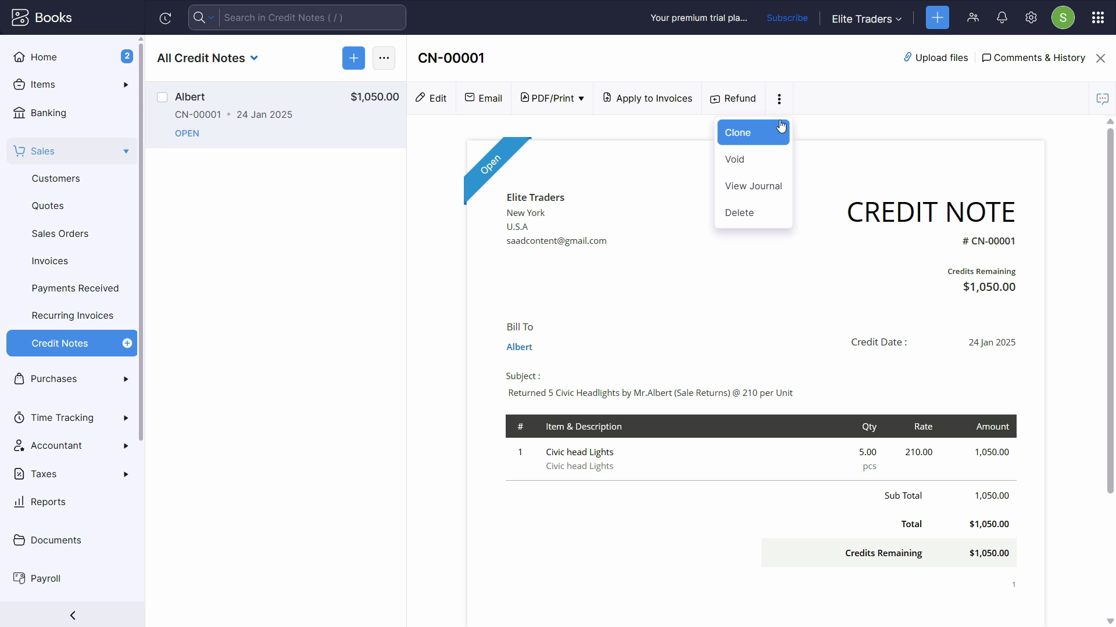
{"action": "left_click", "coordinate": [775, 187]}
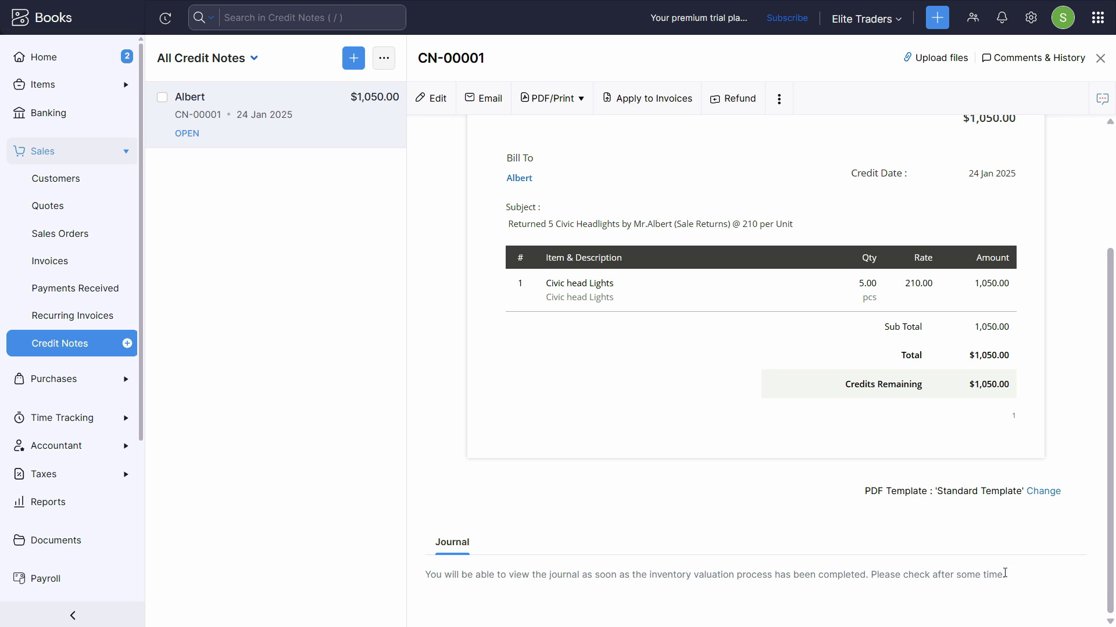
{"action": "scroll", "coordinate": [1004, 574], "scroll_direction": "up", "scroll_amount": 3}
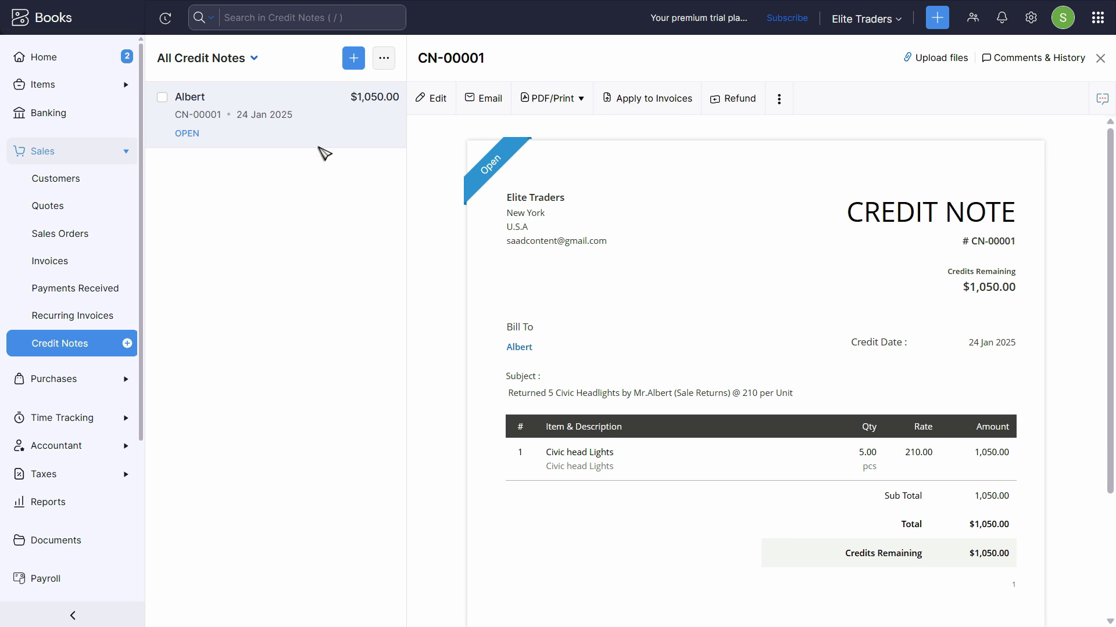
- Apply 1,050 of the credit note to the customer's invoice dated 17 Jun 2025 and save the application
{"action": "key", "text": "alt+Tab"}
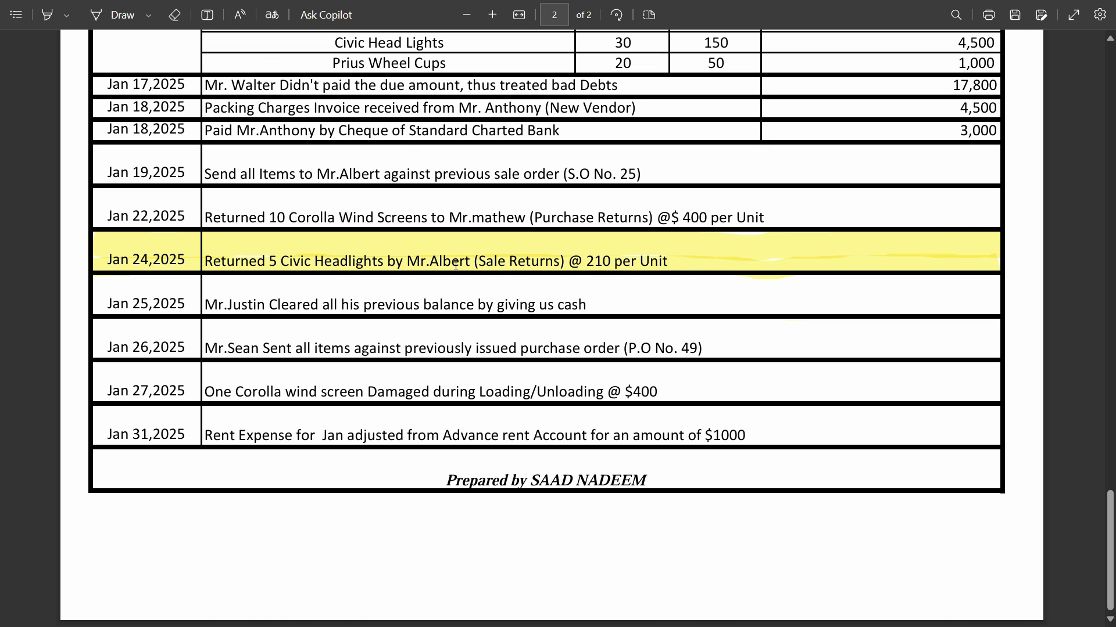
{"action": "key", "text": "alt+Tab"}
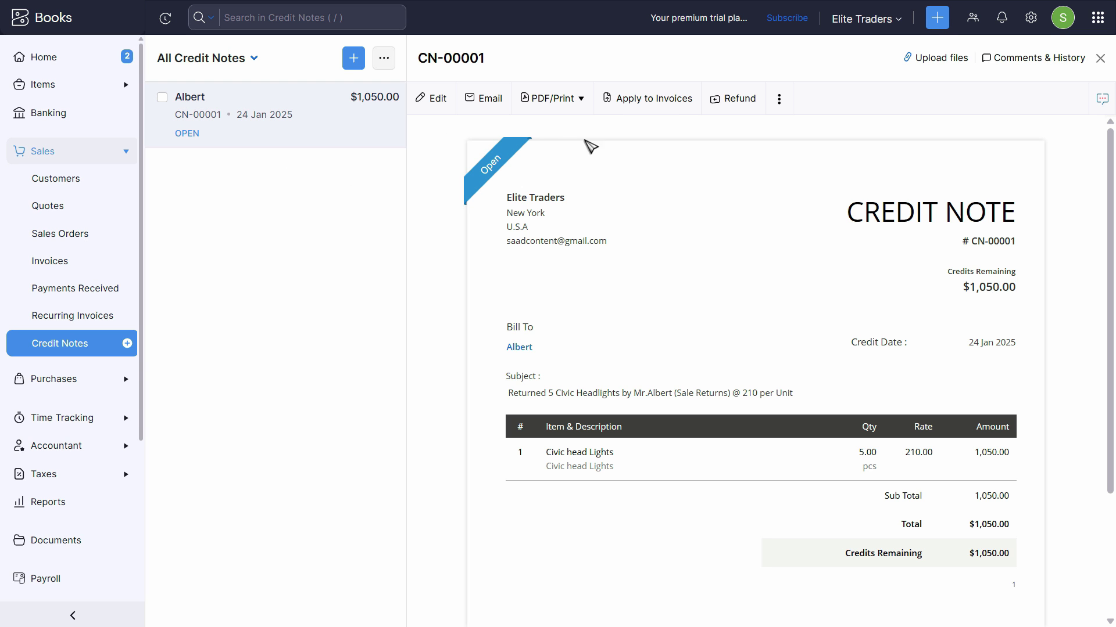
{"action": "left_click", "coordinate": [662, 100]}
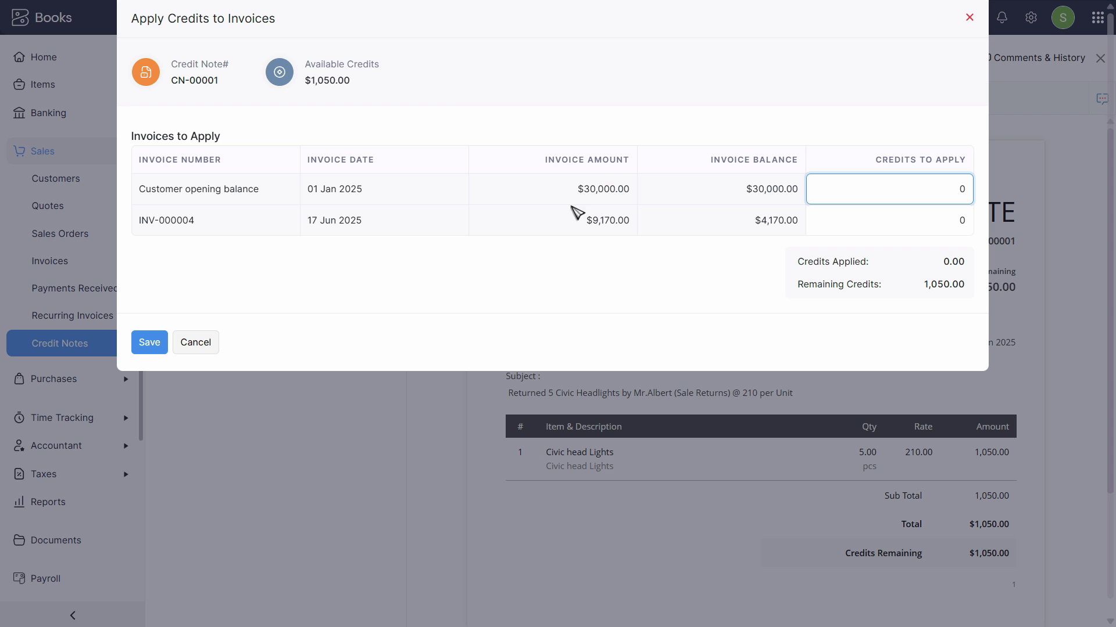
{"action": "left_click", "coordinate": [892, 219]}
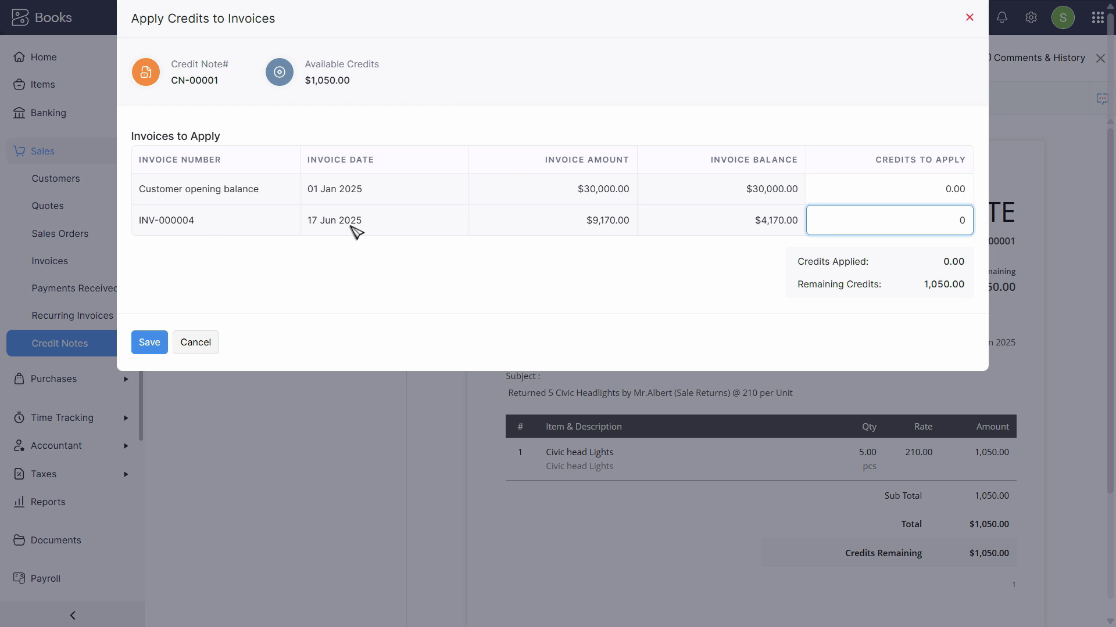
{"action": "key", "text": "alt+Tab"}
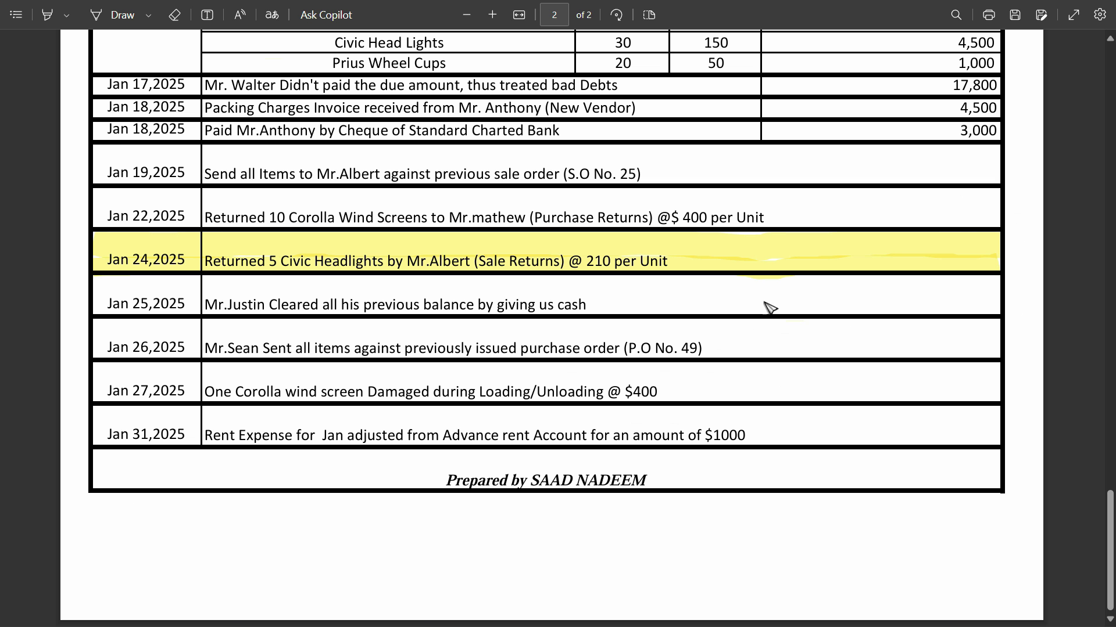
{"action": "key", "text": "alt+Tab"}
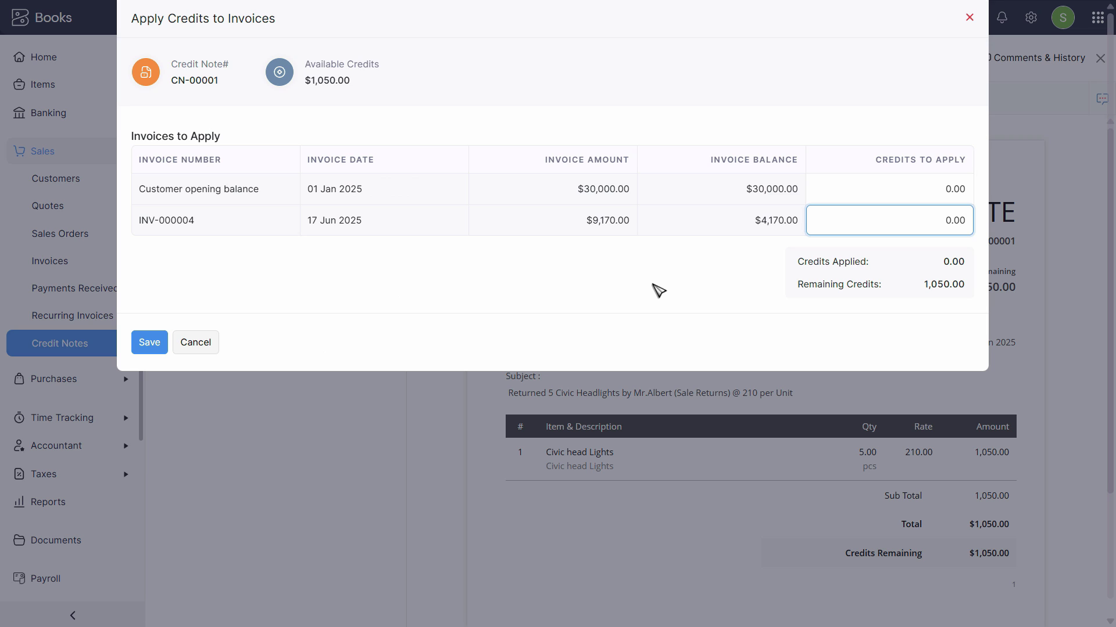
{"action": "double_click", "coordinate": [954, 224]}
{"action": "type", "text": "105"}
{"action": "key", "text": "Tab"}
{"action": "left_click", "coordinate": [152, 344]}
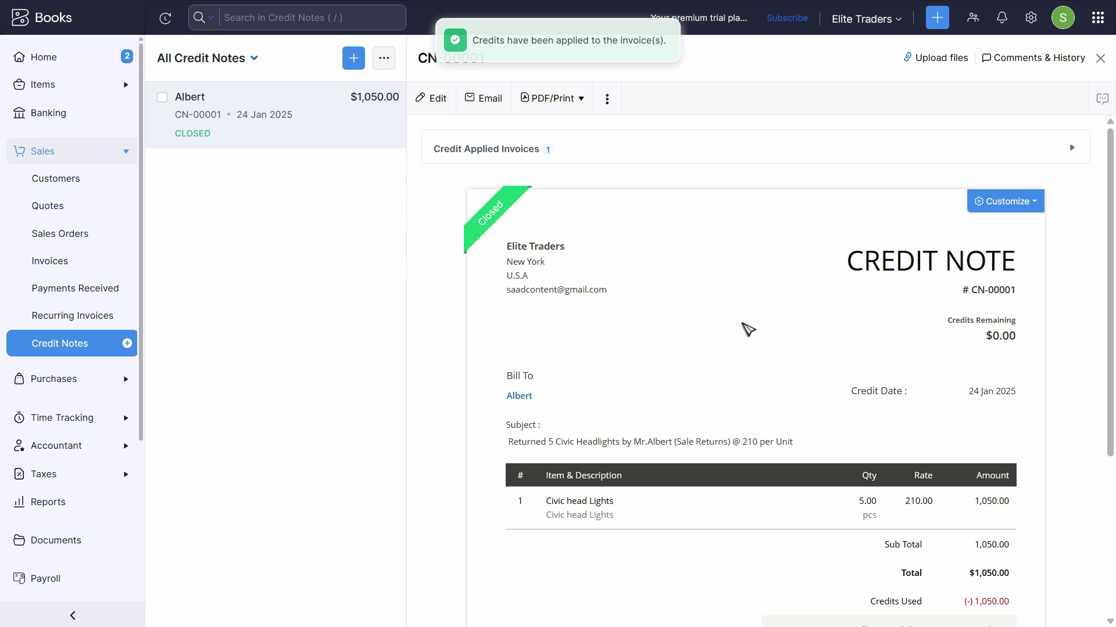
- Review the closed credit note's totals and credits used, and view its journal to examine the debit and credit entries per account
{"action": "scroll", "coordinate": [1062, 287], "scroll_direction": "down", "scroll_amount": 5}
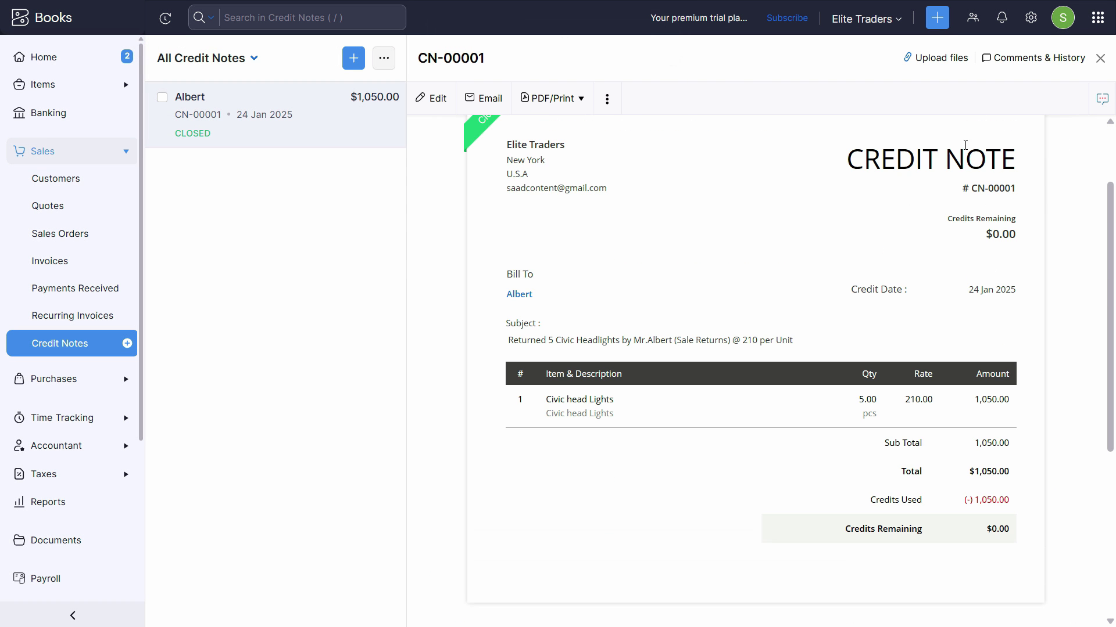
{"action": "scroll", "coordinate": [639, 285], "scroll_direction": "up", "scroll_amount": 3}
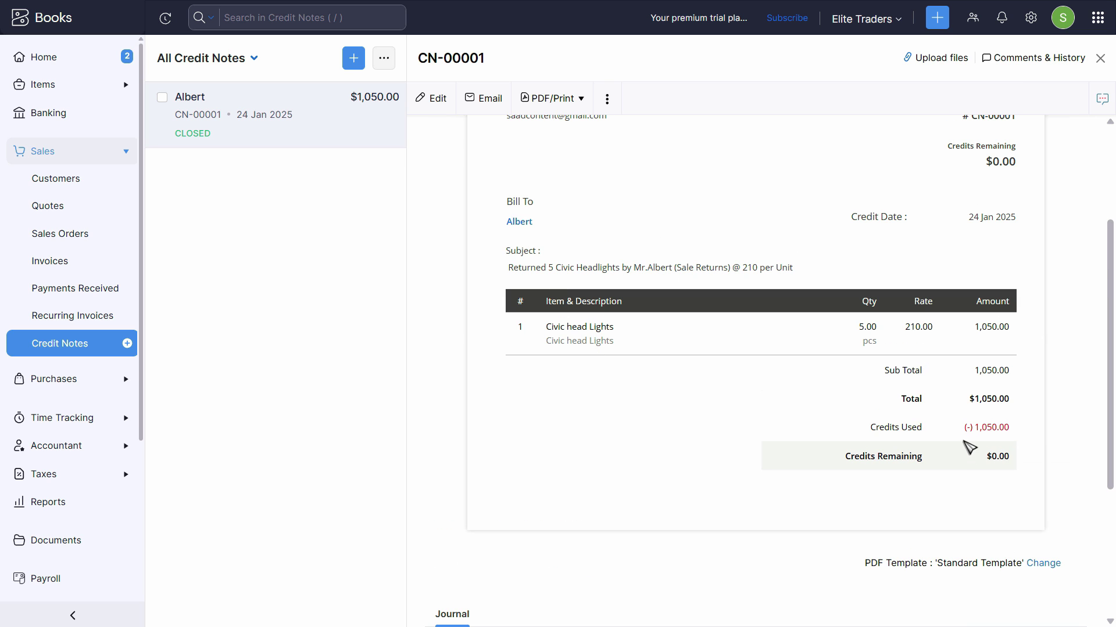
{"action": "scroll", "coordinate": [1000, 430], "scroll_direction": "down", "scroll_amount": 4}
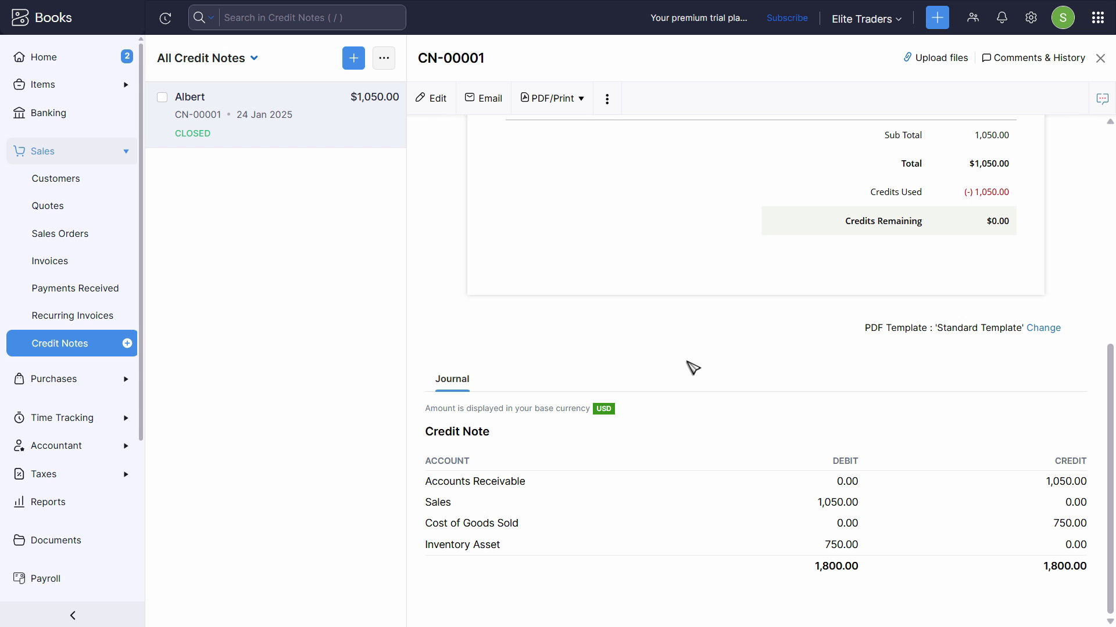
{"action": "scroll", "coordinate": [687, 367], "scroll_direction": "up", "scroll_amount": 7}
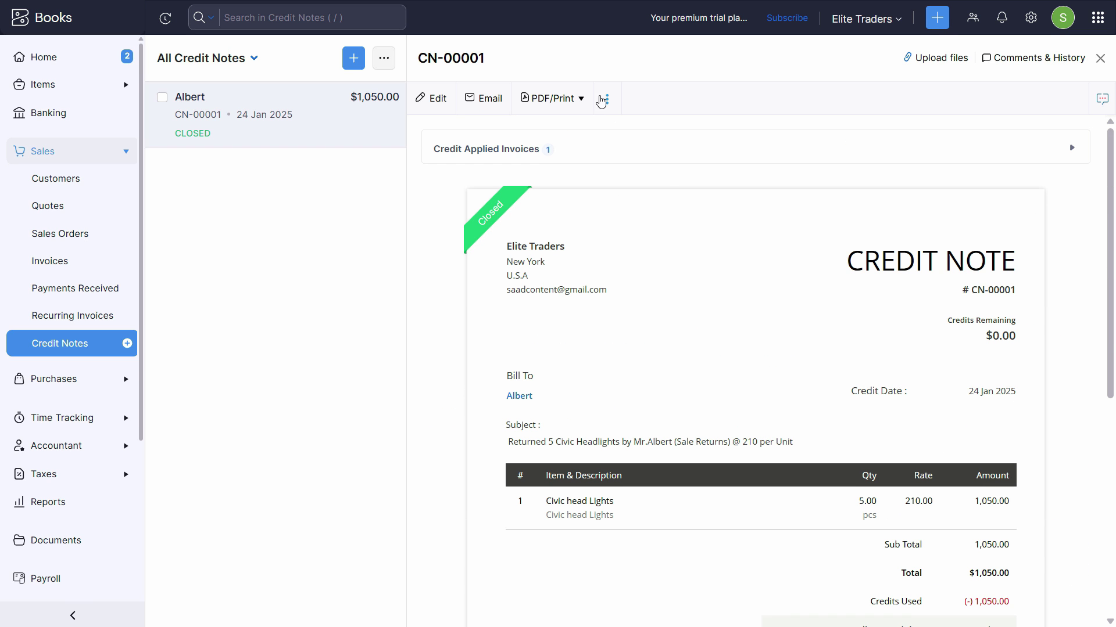
{"action": "left_click", "coordinate": [606, 103]}
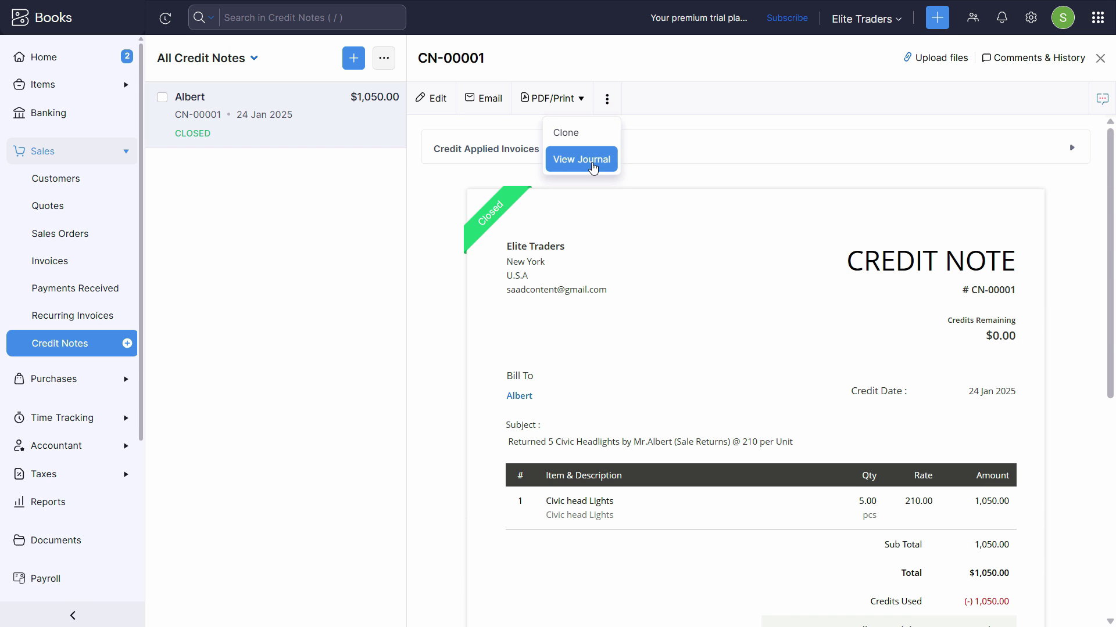
{"action": "left_click", "coordinate": [582, 160]}
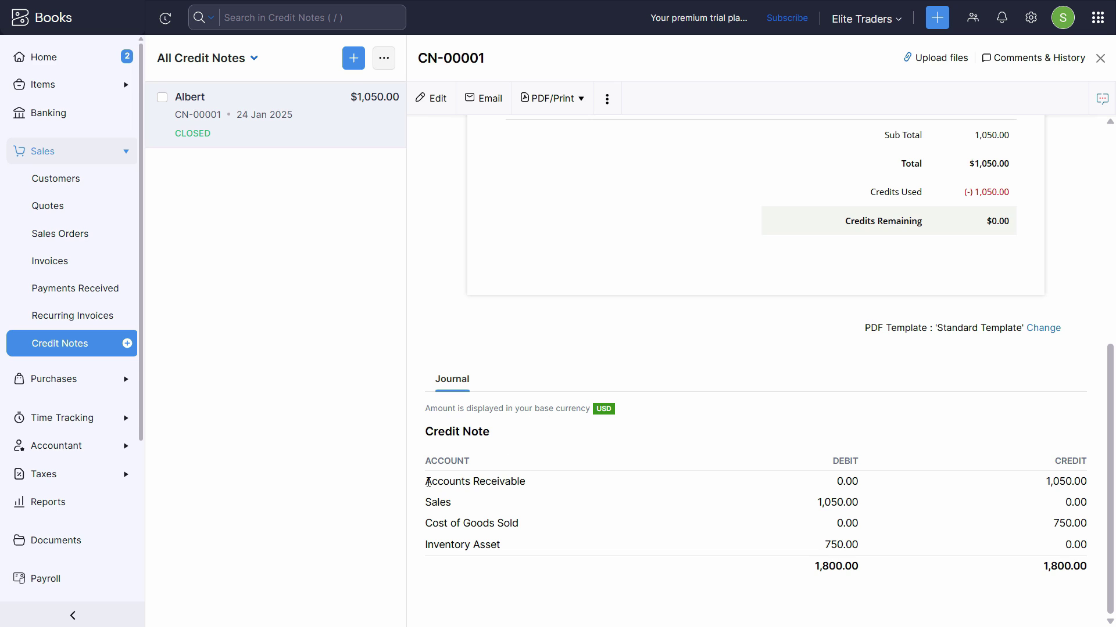